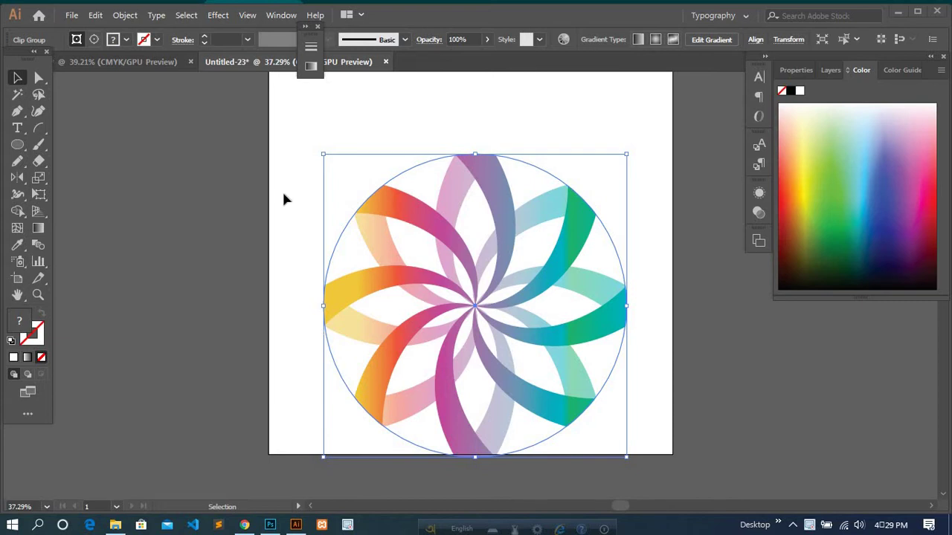
# Switch from the finished flower to the blank 39.21% (CMYK/GPU Preview) document
pyautogui.click(139, 63)
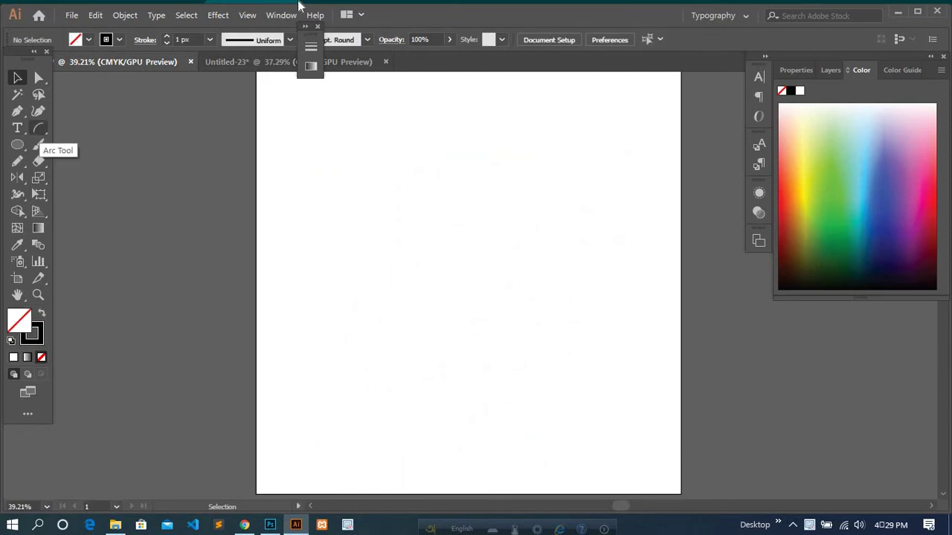
# Turn on View > Smart Guides and make the Arc Tool the active tool
pyautogui.click(250, 16)
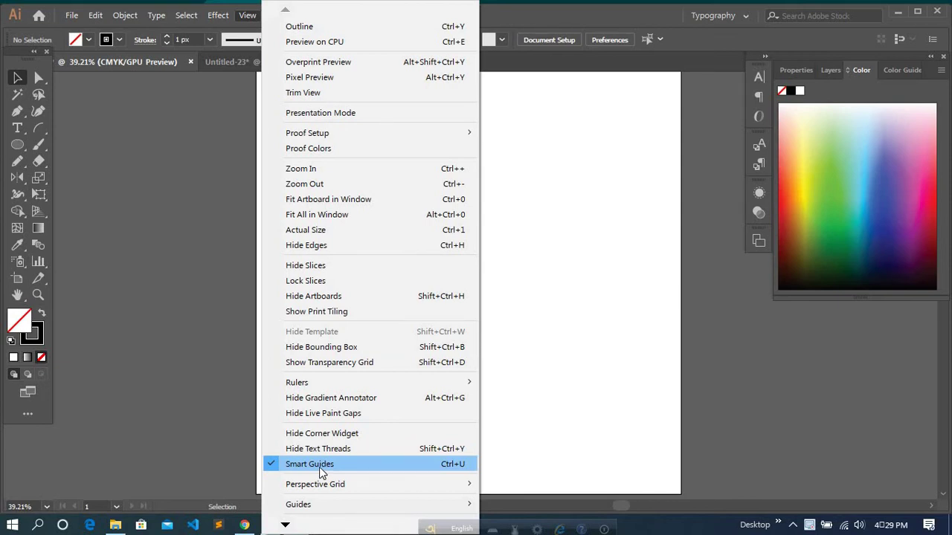
pyautogui.click(40, 129)
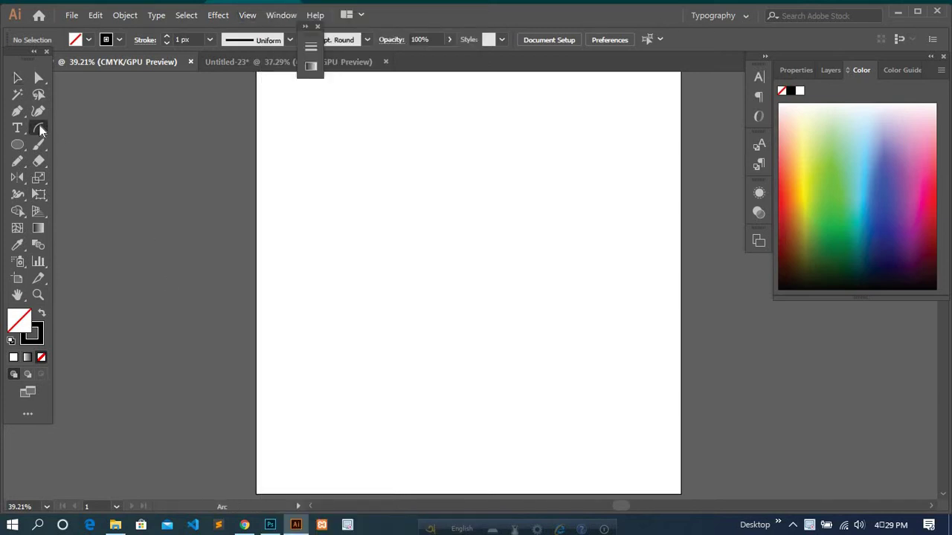
pyautogui.rightClick(40, 130)
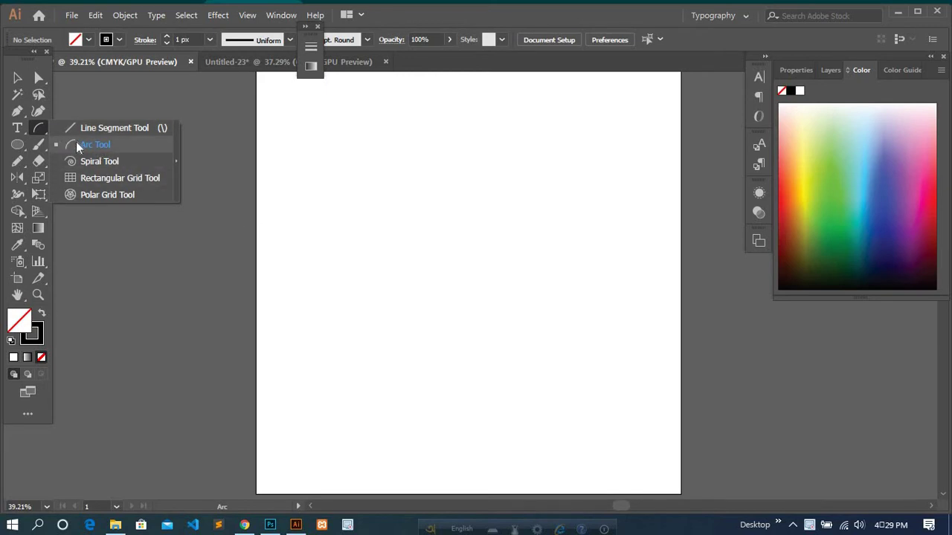
pyautogui.click(77, 145)
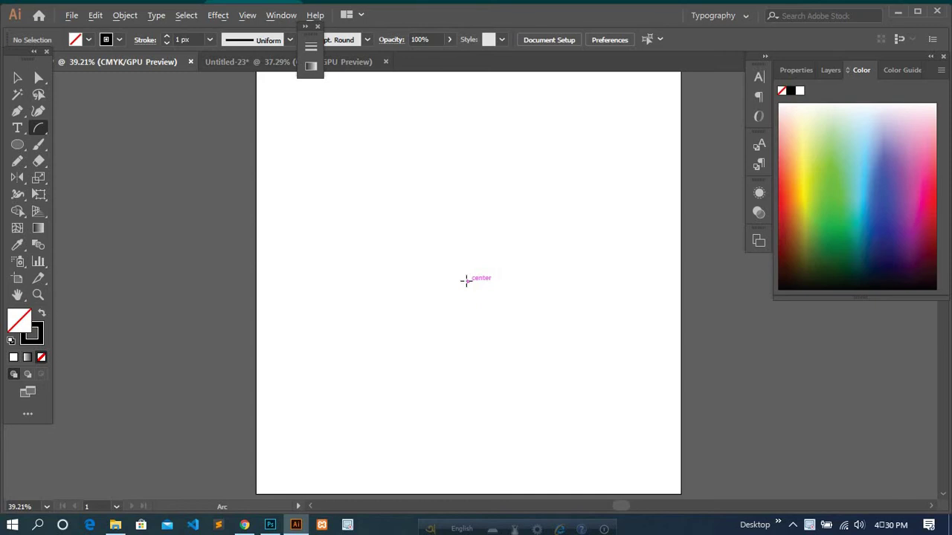
# Create an open 230 × 300 pt arc based along the Y axis at the artboard centre
pyautogui.click(466, 281)
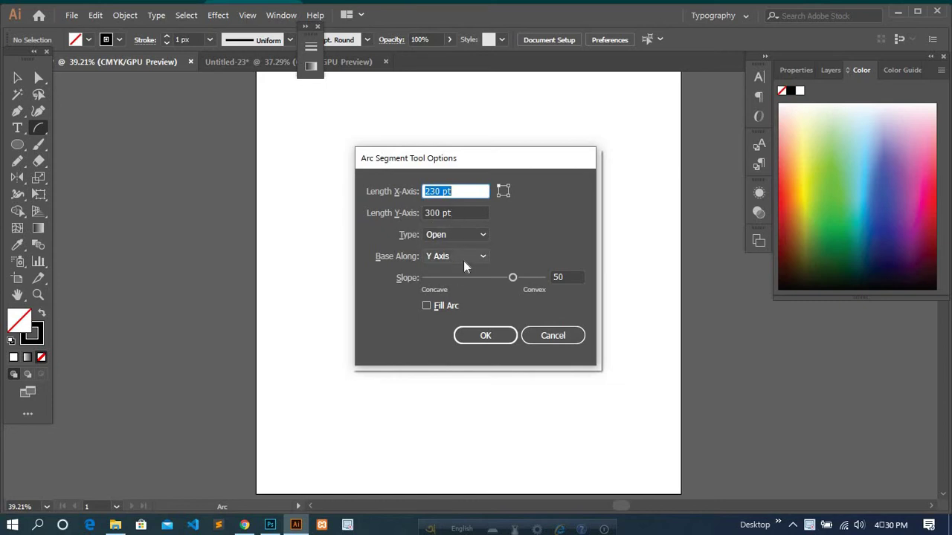
pyautogui.click(482, 257)
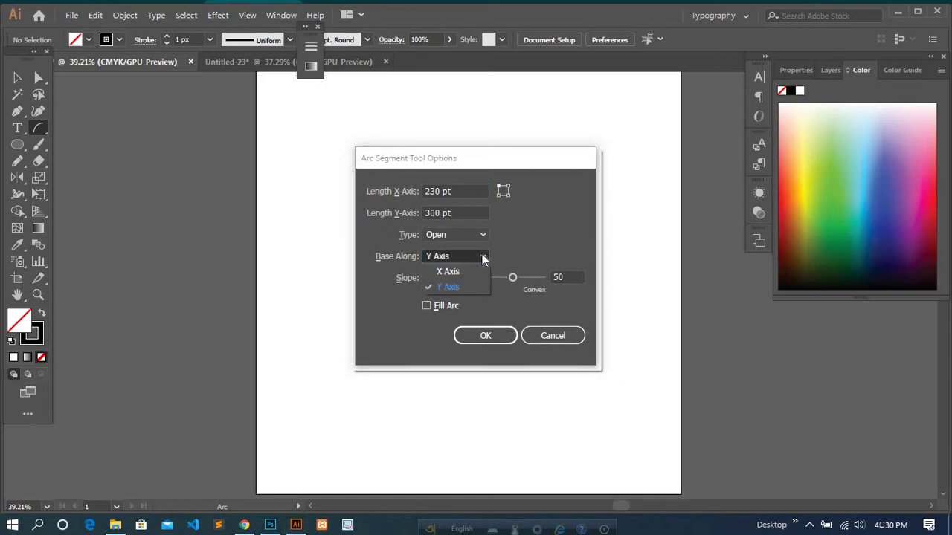
pyautogui.click(482, 257)
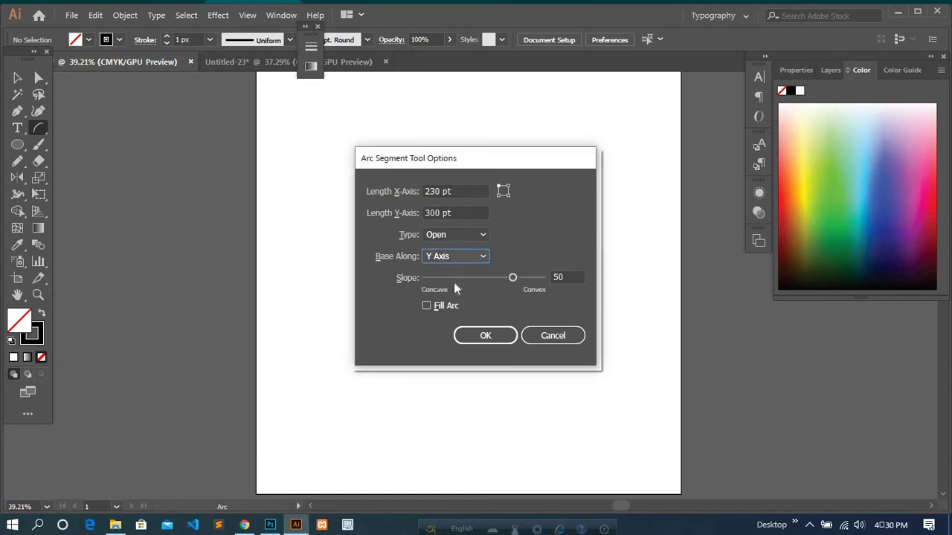
pyautogui.click(498, 336)
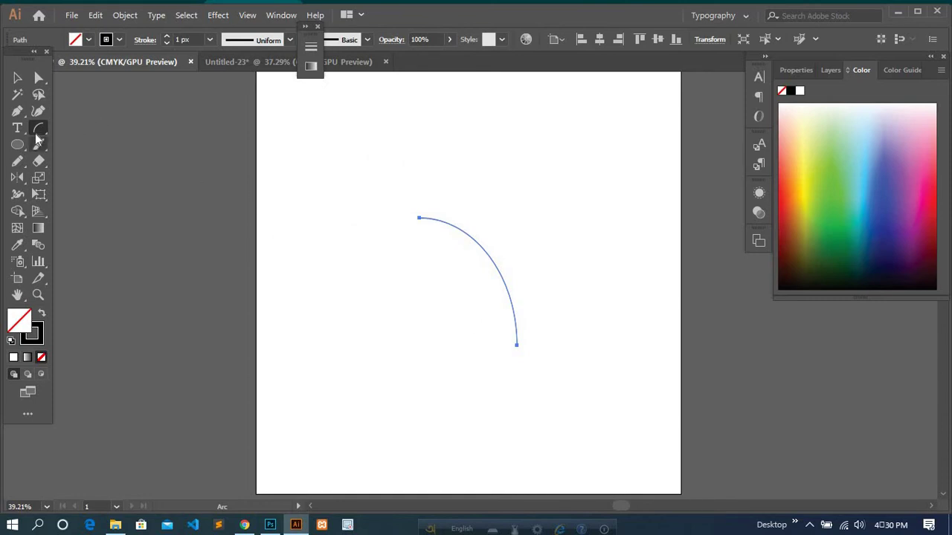
# Select the arc with the Selection Tool
pyautogui.click(21, 177)
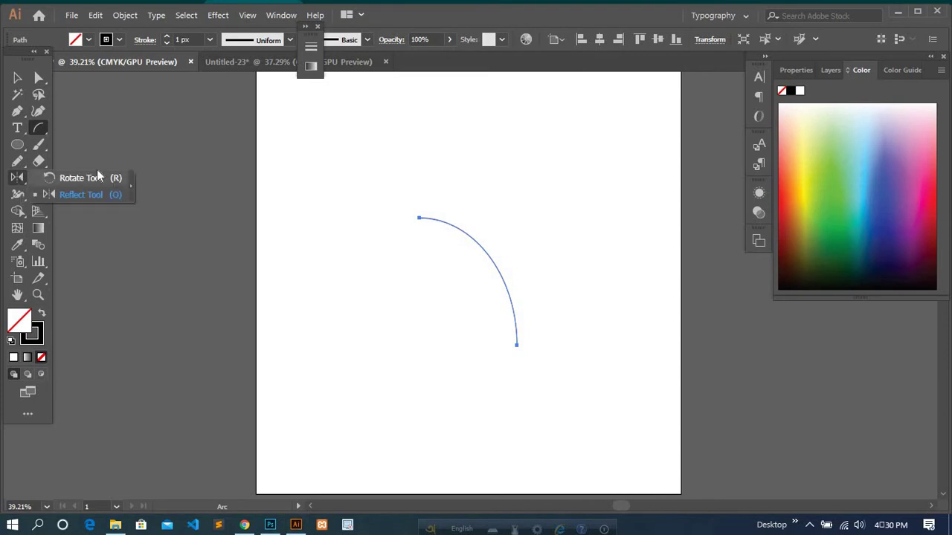
pyautogui.click(94, 177)
pyautogui.click(19, 79)
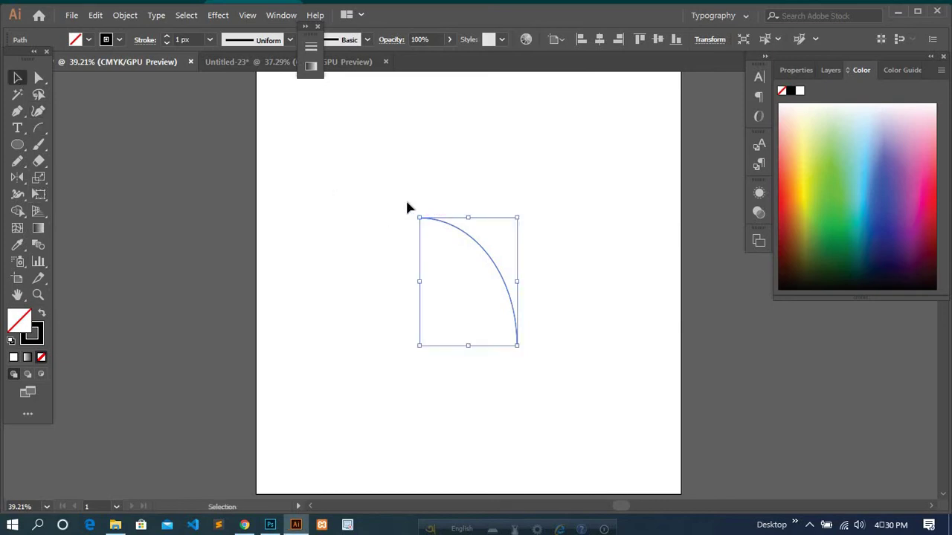
pyautogui.moveTo(407, 202); pyautogui.dragTo(448, 231)
# Make a copy of the arc rotated 15° around its top end point
pyautogui.moveTo(23, 180); pyautogui.dragTo(74, 176)
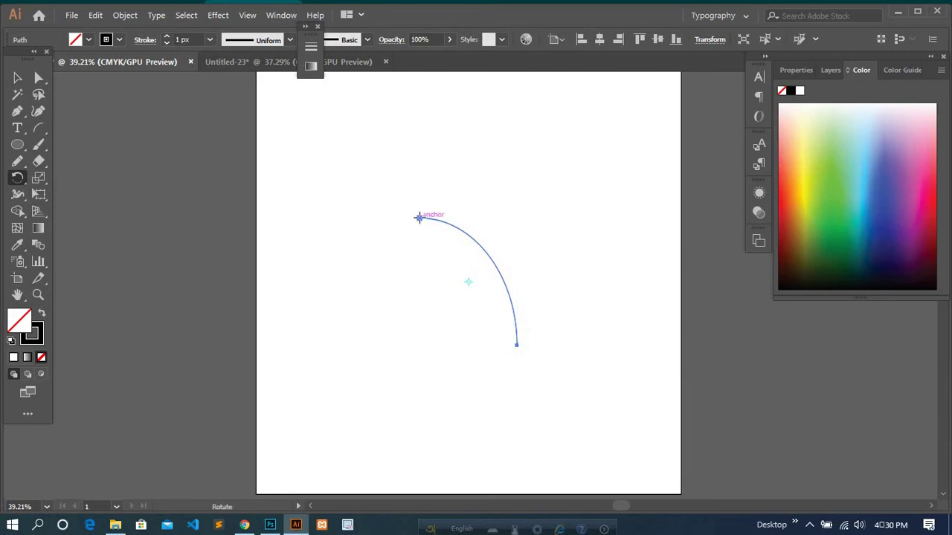
pyautogui.keyDown('alt'); pyautogui.click(420, 218); pyautogui.keyUp('alt')
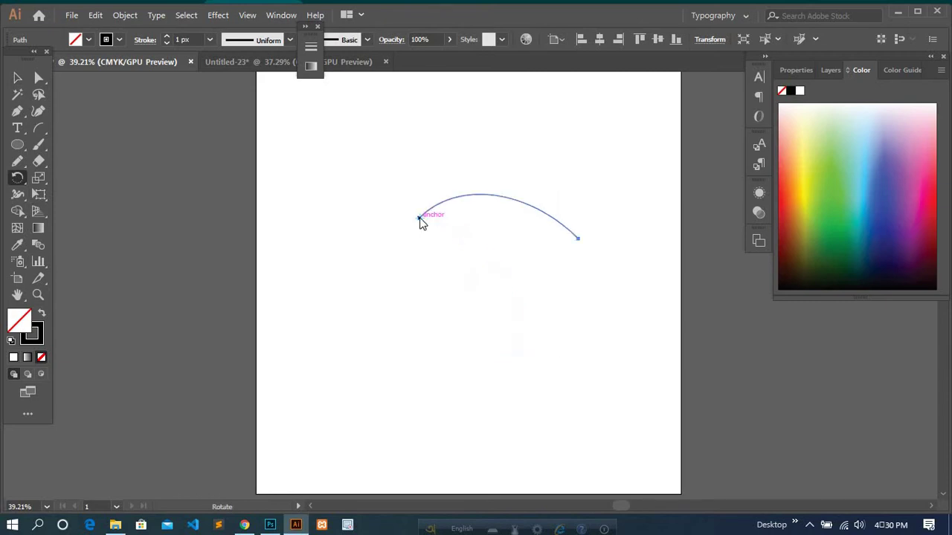
pyautogui.click(653, 247)
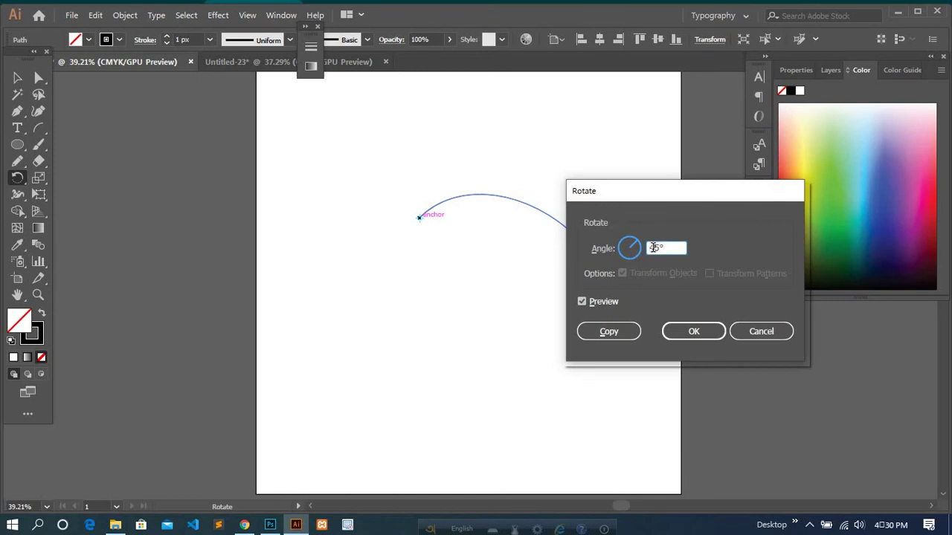
pyautogui.press('BackSpace')
pyautogui.write('1')
pyautogui.click(623, 332)
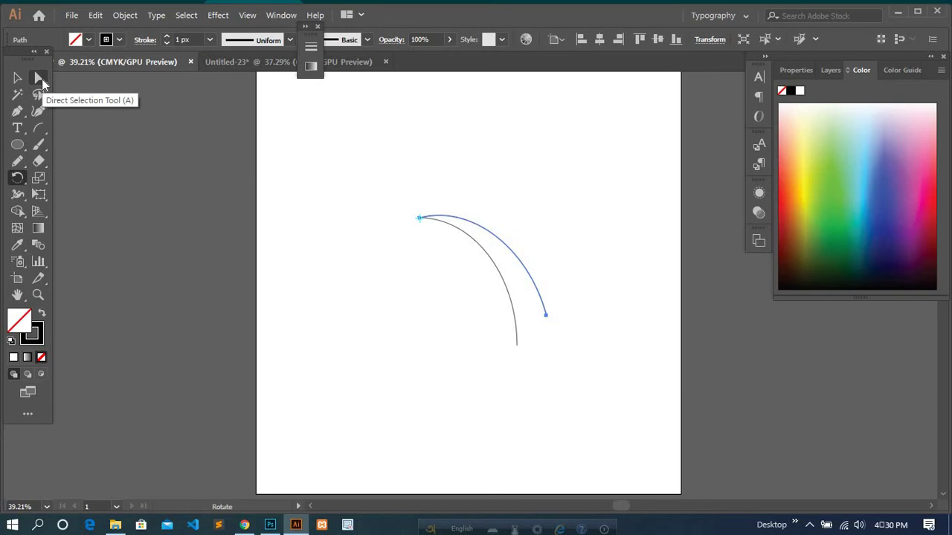
# Join both arcs' top anchor points with Ctrl+J into one open path
pyautogui.click(40, 79)
pyautogui.moveTo(411, 206); pyautogui.dragTo(447, 237)
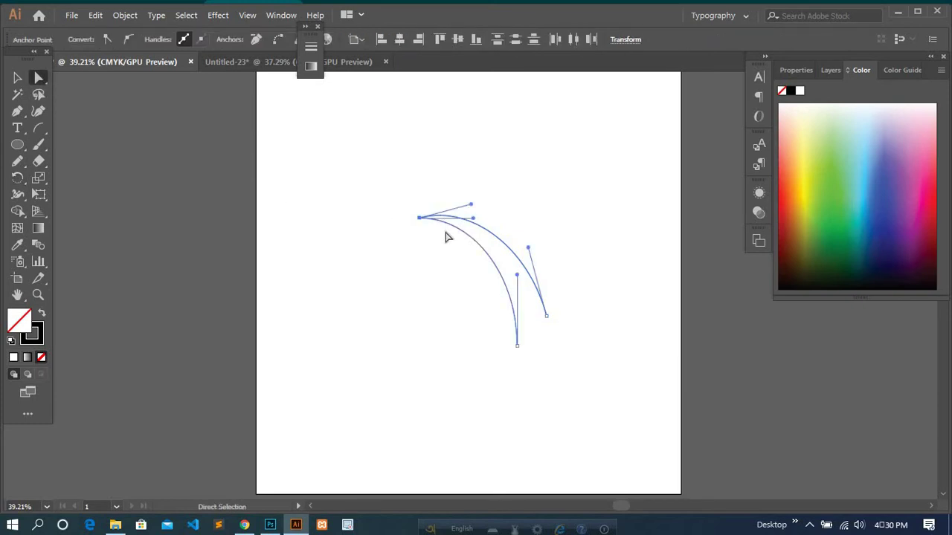
pyautogui.hotkey('ctrl', 'j')
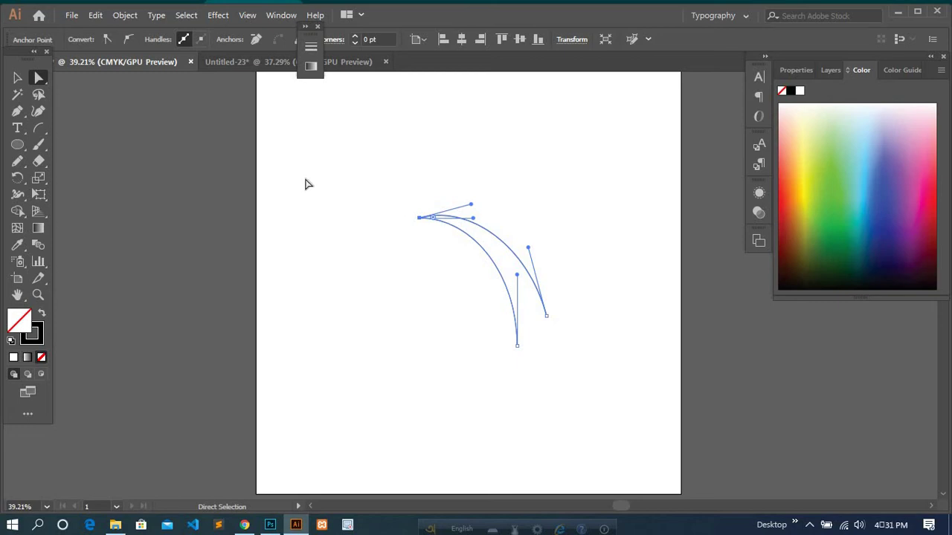
pyautogui.click(17, 77)
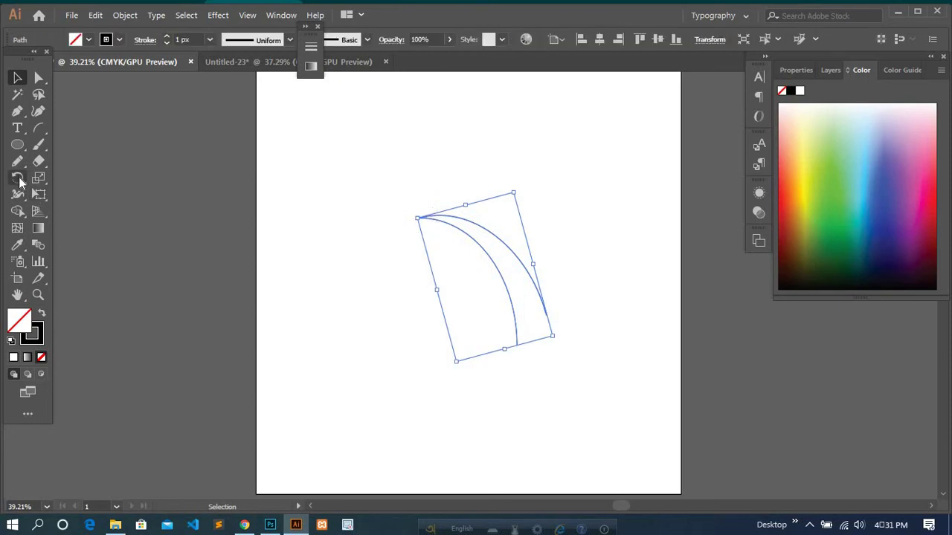
# Make a copy of the joined arc pair rotated 45° around its shared top point
pyautogui.moveTo(20, 181); pyautogui.dragTo(66, 179)
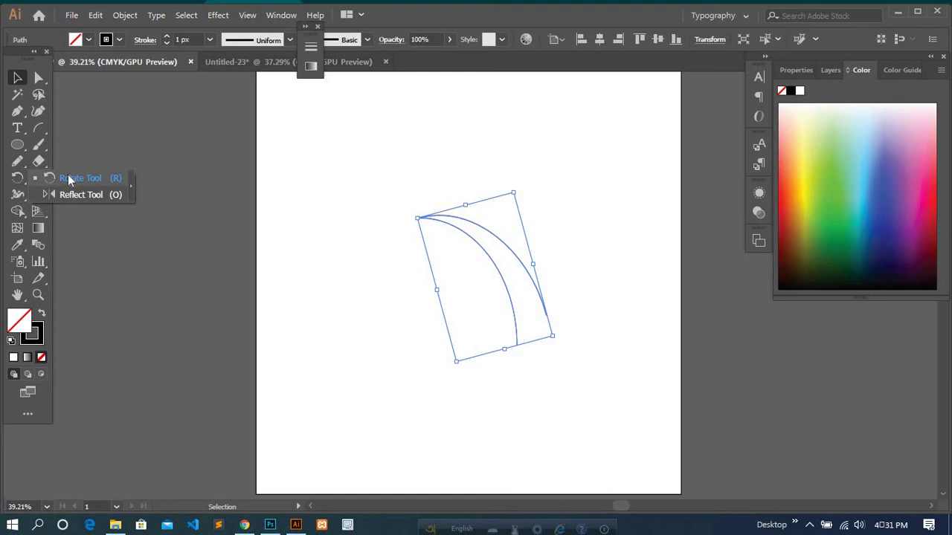
pyautogui.click(27, 180)
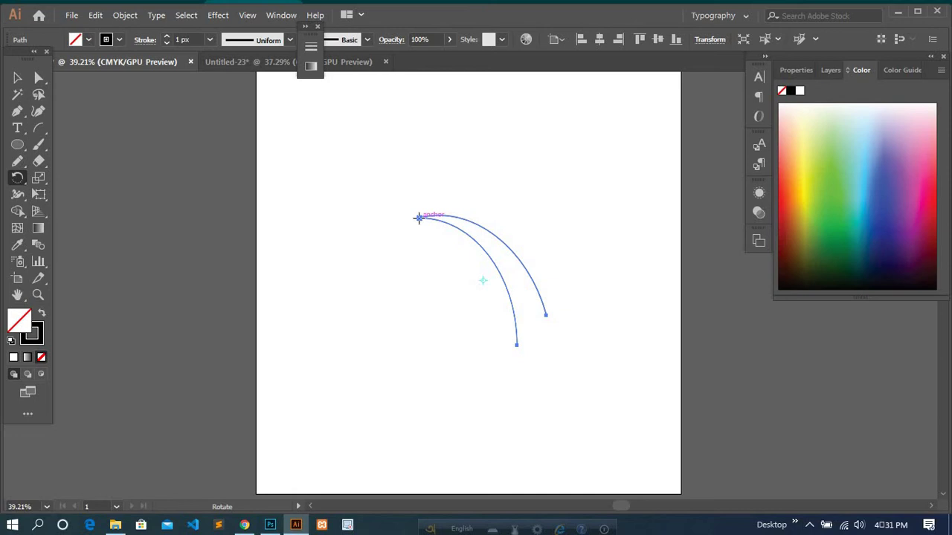
pyautogui.keyDown('alt'); pyautogui.click(419, 217); pyautogui.keyUp('alt')
pyautogui.click(652, 247)
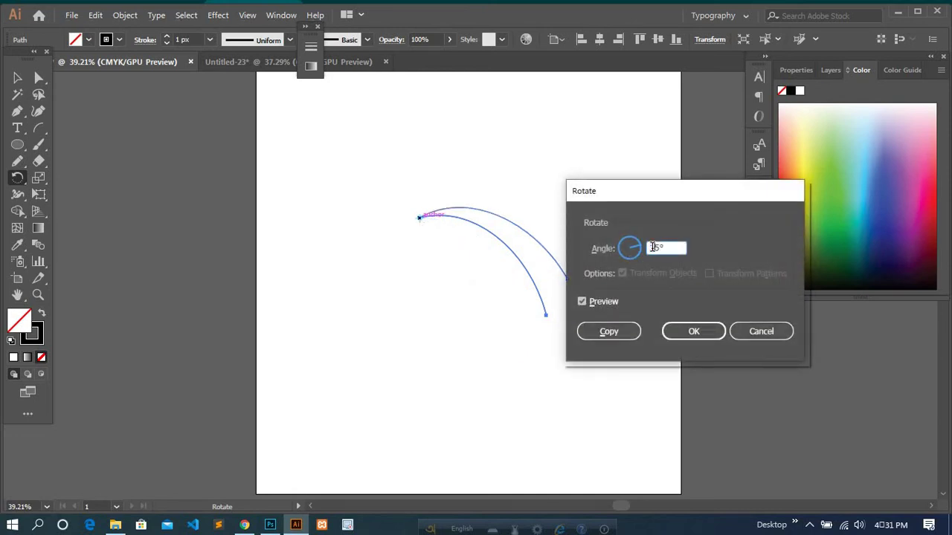
pyautogui.press('BackSpace')
pyautogui.press('BackSpace')
pyautogui.write('45')
pyautogui.click(621, 332)
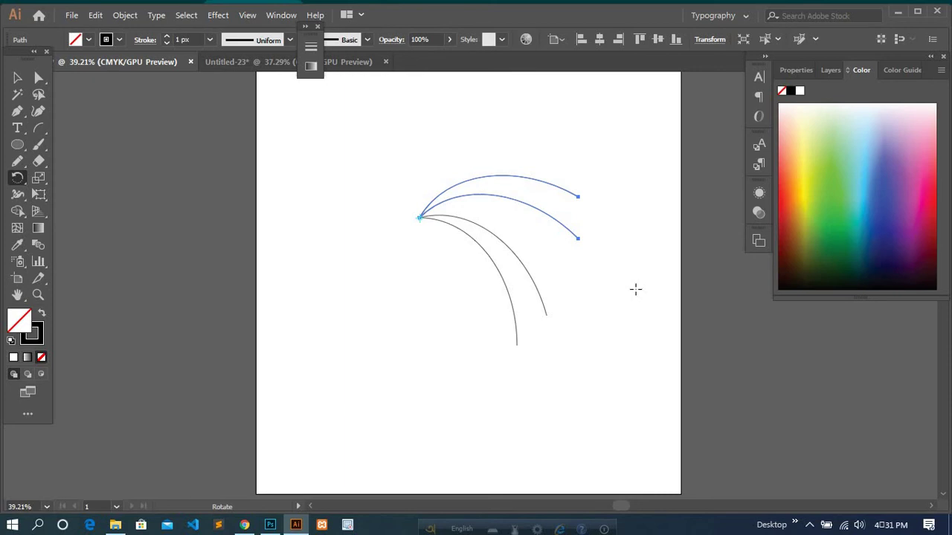
# Repeat the 45° rotated copy with Ctrl+D to complete the swirl, then select all curves
pyautogui.press('ctrl')
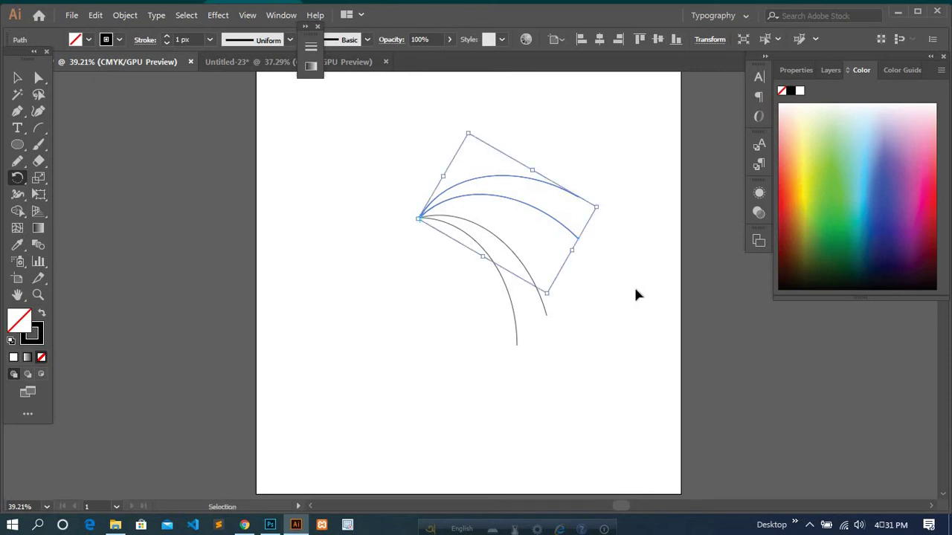
pyautogui.hotkey('ctrl', 'd')
pyautogui.hotkey('ctrl', 'd')
pyautogui.hotkey('ctrl', 'd')
pyautogui.hotkey('ctrl', 'd')
pyautogui.hotkey('ctrl', 'd')
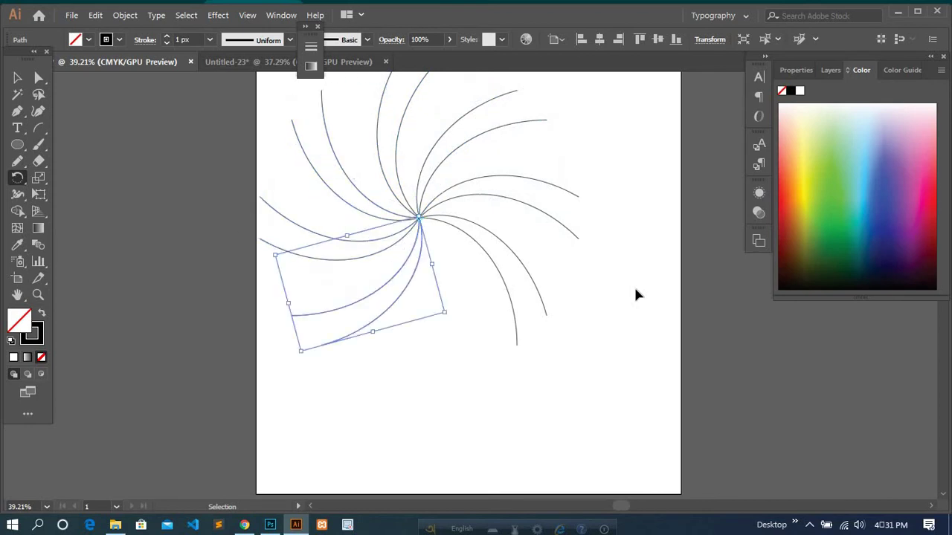
pyautogui.hotkey('ctrl', 'd')
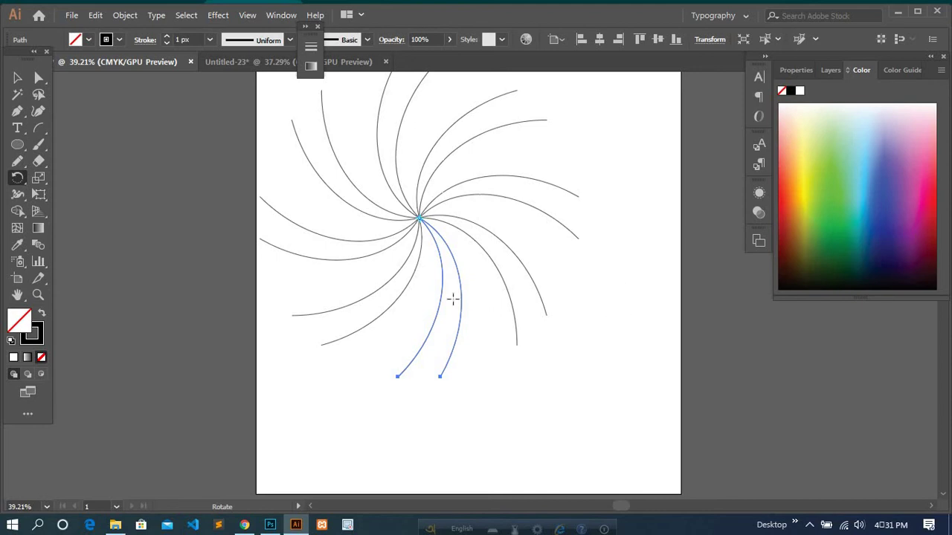
pyautogui.press('ctrl')
pyautogui.hotkey('ctrl', 'a')
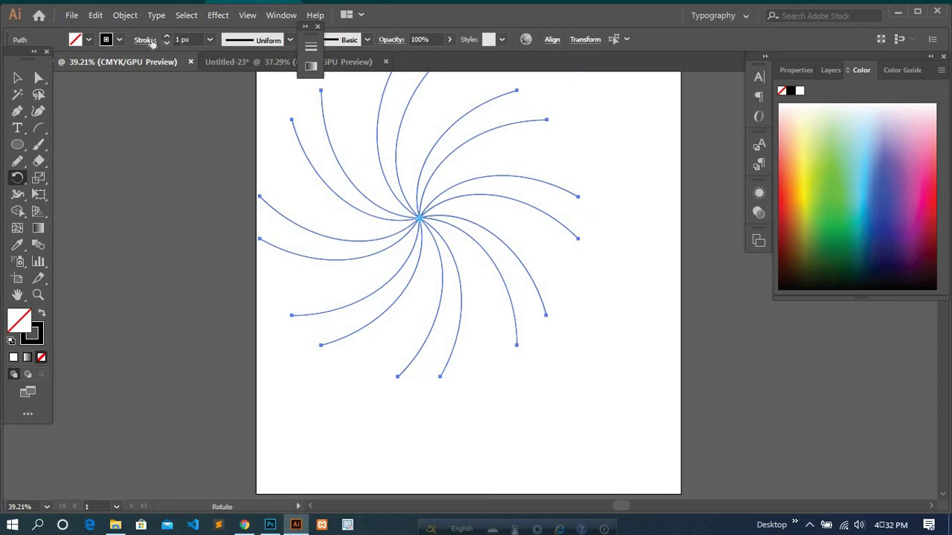
# Set the stroke to None and fill the swirl with the Seasons Summer Multicolor gradient
pyautogui.click(119, 40)
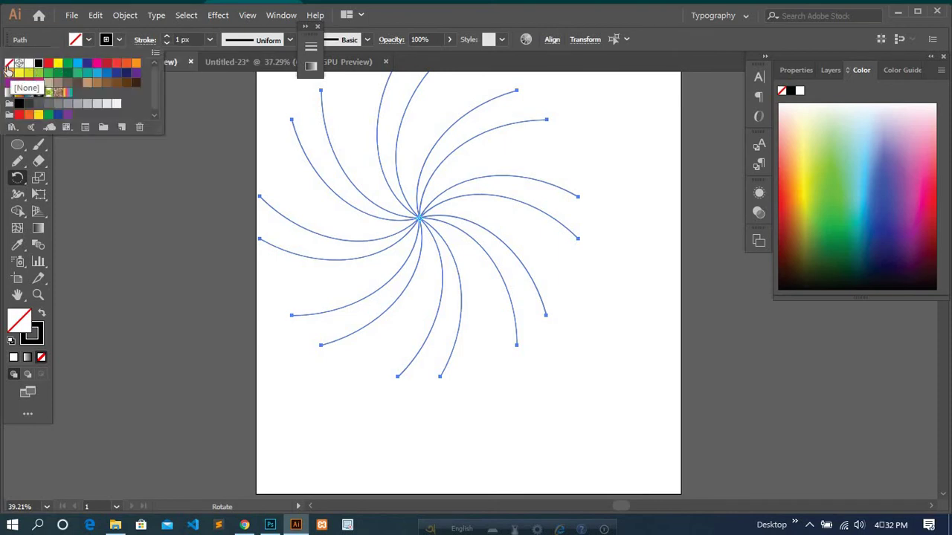
pyautogui.click(9, 64)
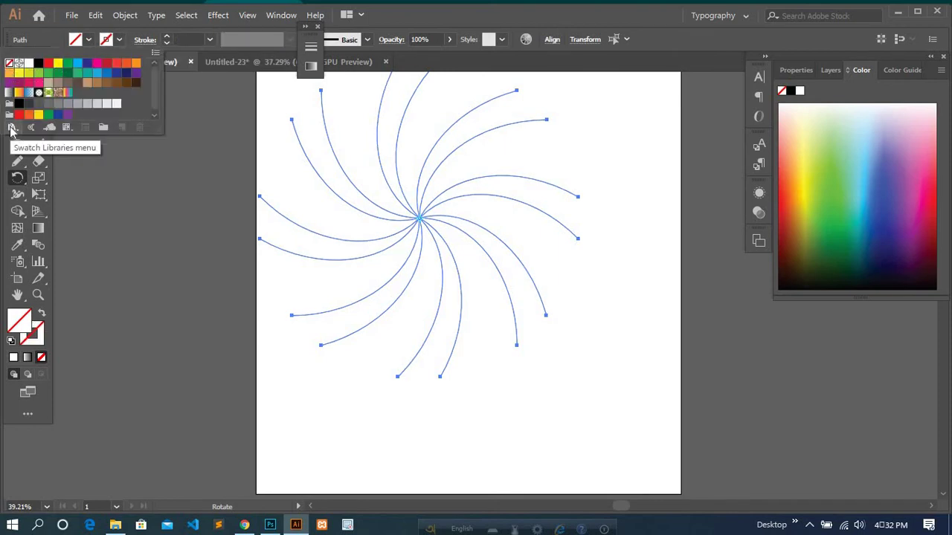
pyautogui.click(12, 129)
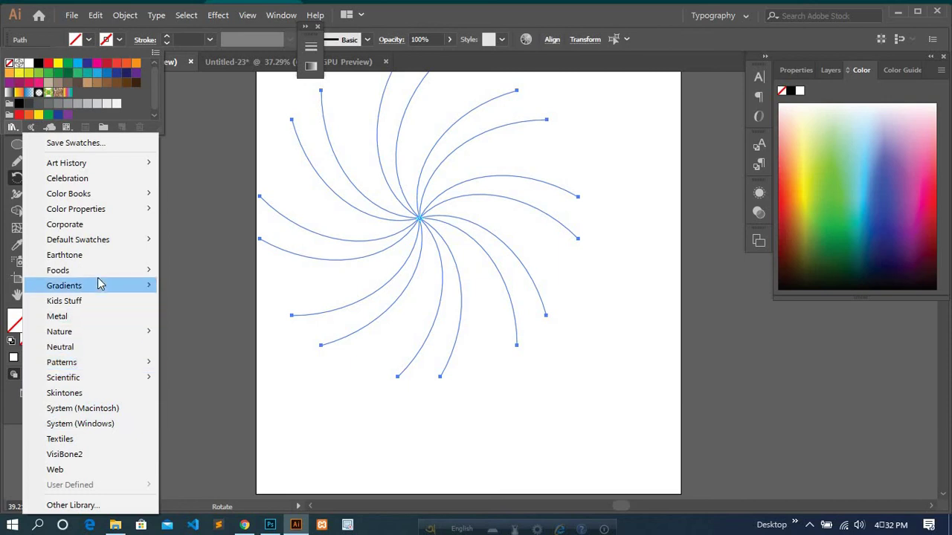
pyautogui.moveTo(89, 286)
pyautogui.click(194, 388)
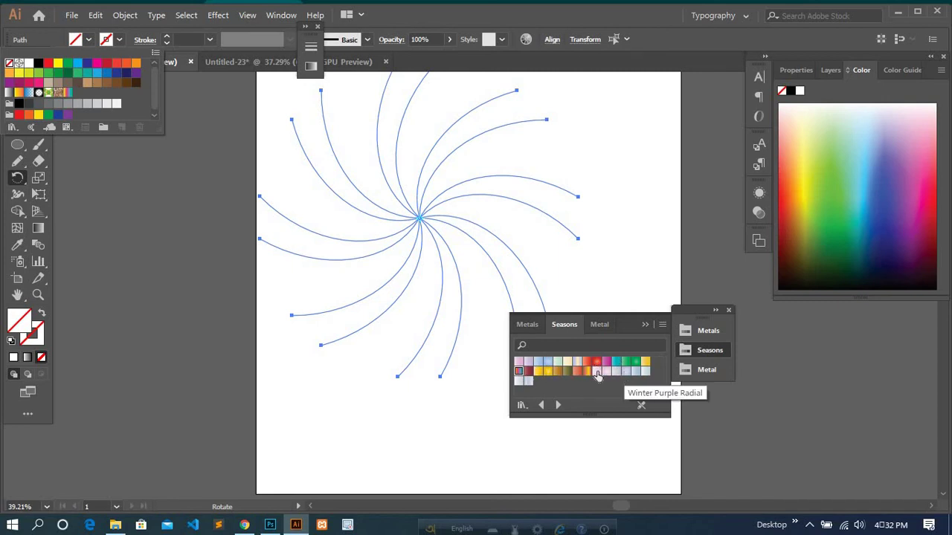
pyautogui.click(519, 374)
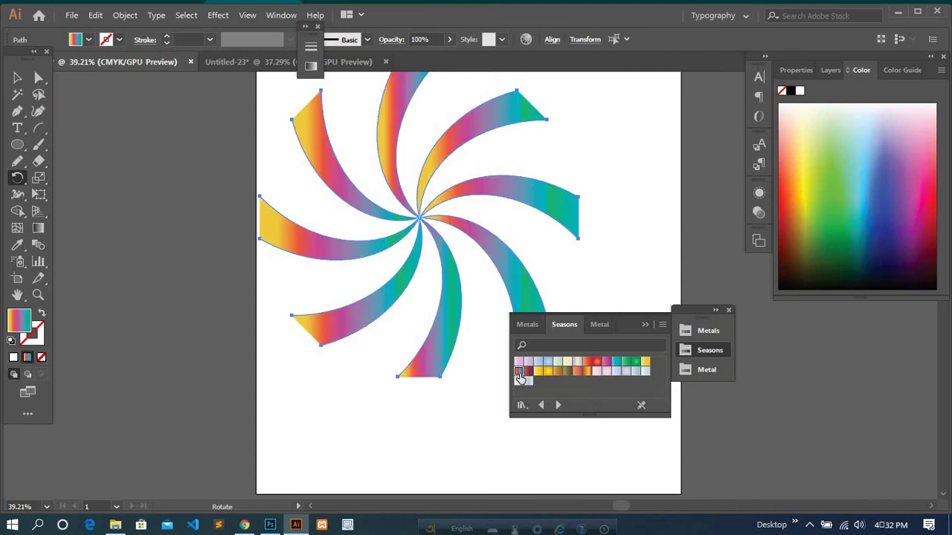
pyautogui.click(717, 311)
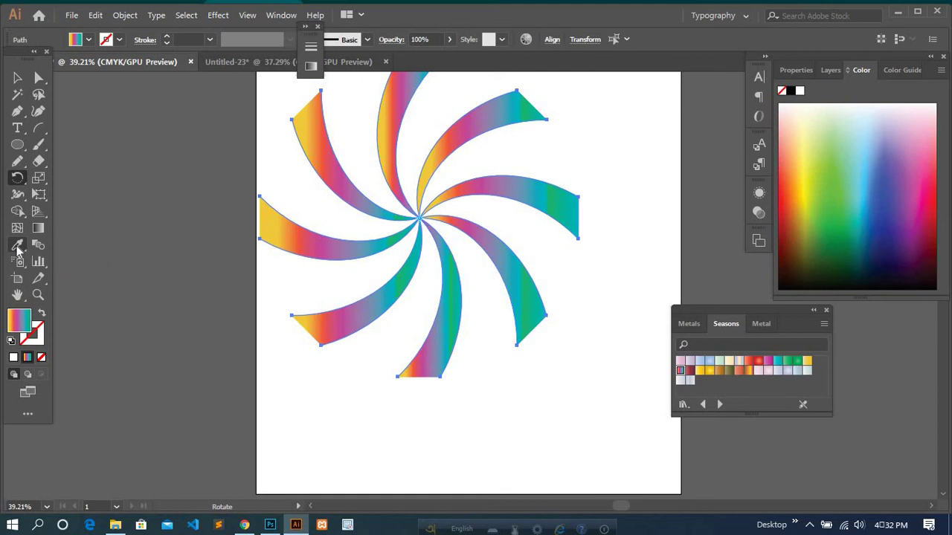
# Reflect a vertical copy of the swirl around its centre point
pyautogui.click(17, 249)
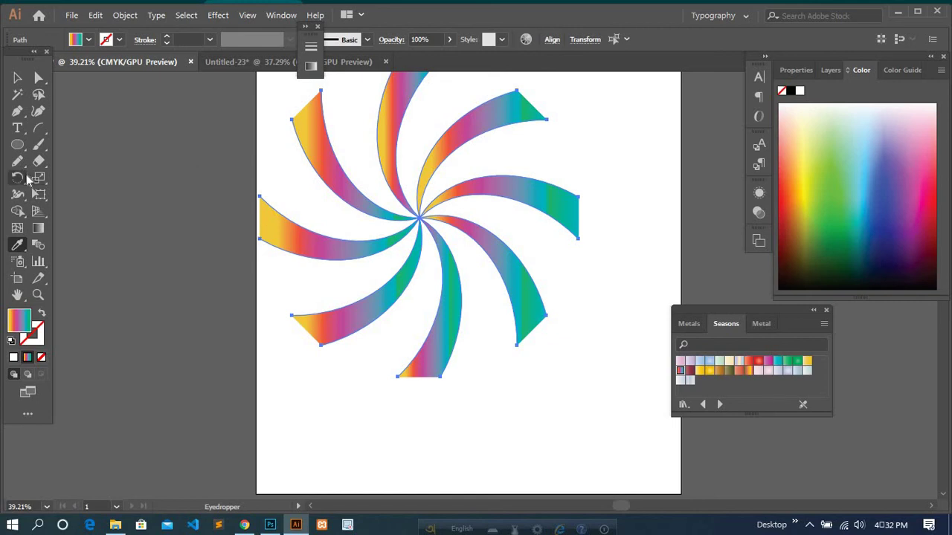
pyautogui.moveTo(28, 179); pyautogui.dragTo(60, 194)
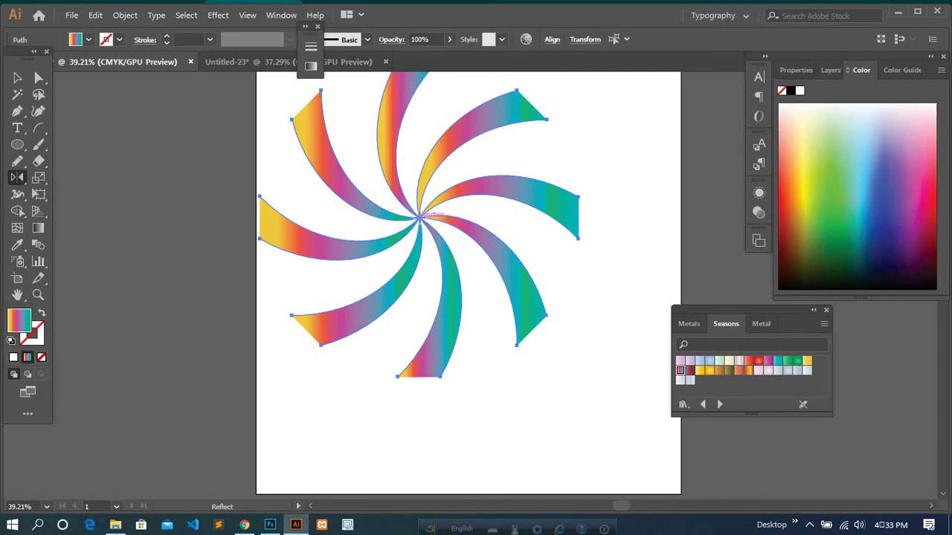
pyautogui.keyDown('alt'); pyautogui.click(420, 217); pyautogui.keyUp('alt')
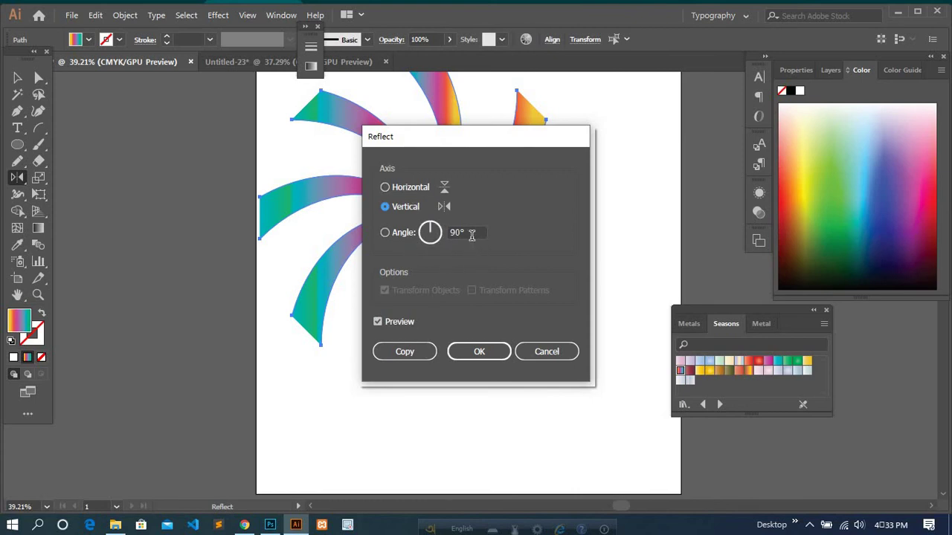
pyautogui.click(404, 352)
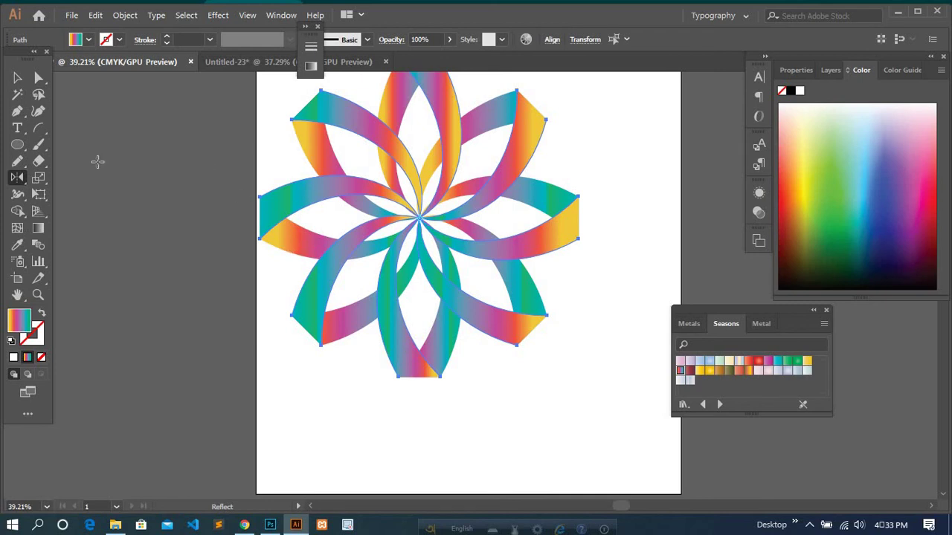
# Lower the mirrored swirl's opacity to 54% in the Control bar
pyautogui.click(21, 149)
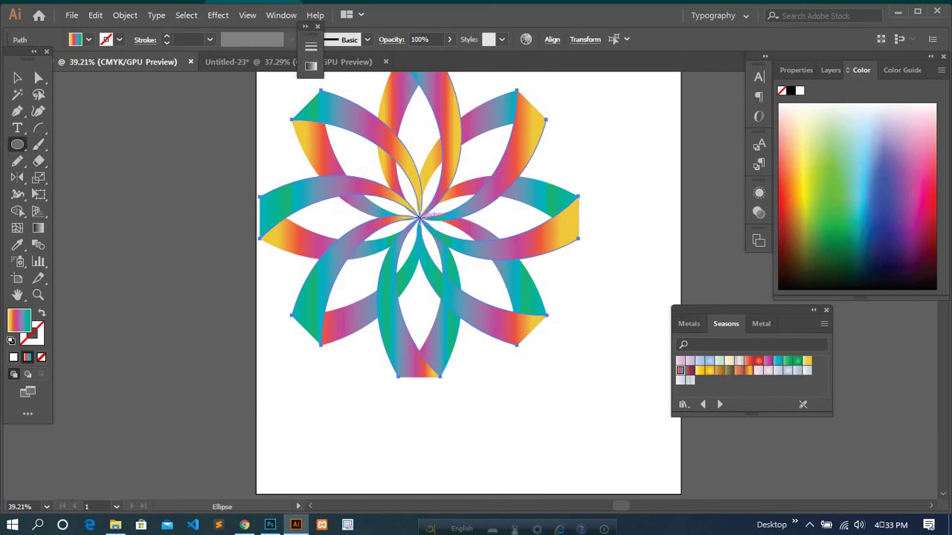
pyautogui.click(450, 39)
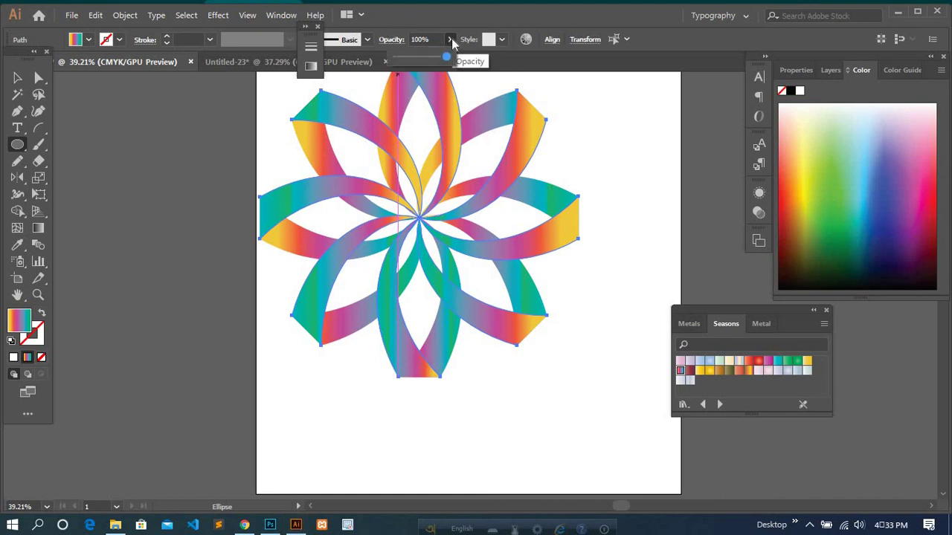
pyautogui.click(419, 56)
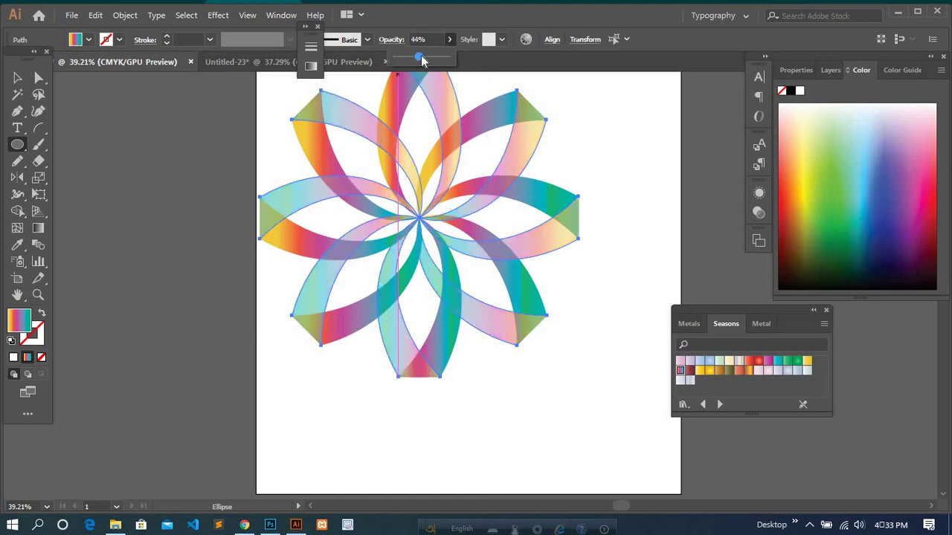
pyautogui.moveTo(426, 56); pyautogui.dragTo(424, 55)
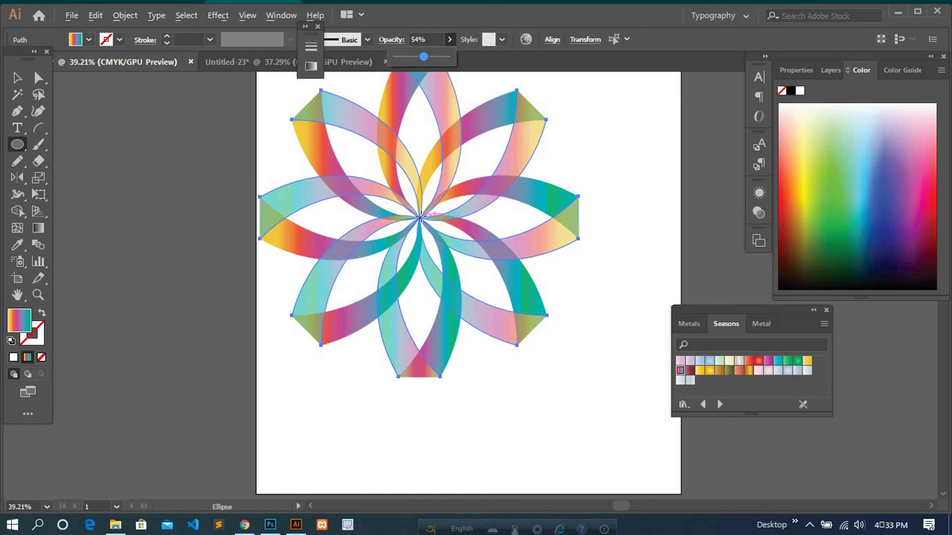
# Draw a 750 × 750 pt circle at the flower centre, then select it with all petals
pyautogui.click(421, 216)
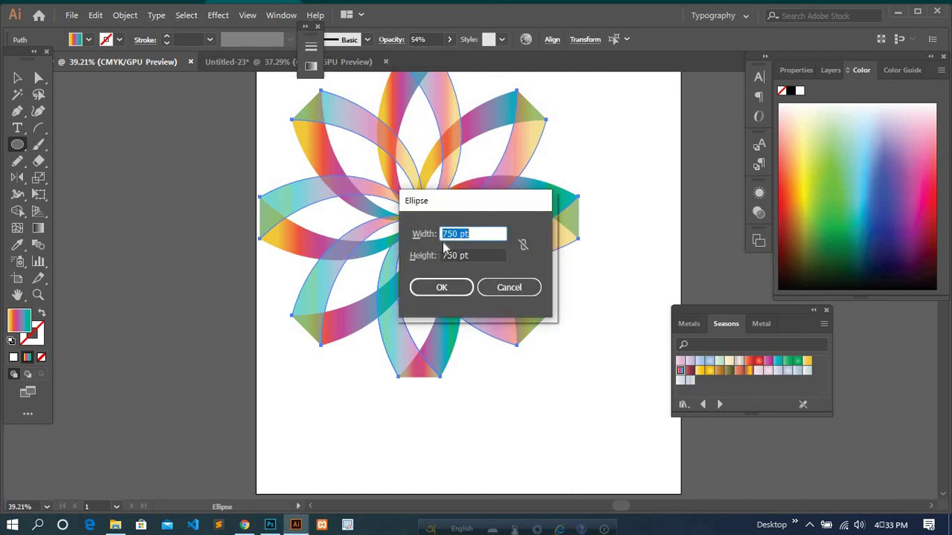
pyautogui.click(448, 291)
pyautogui.click(449, 290)
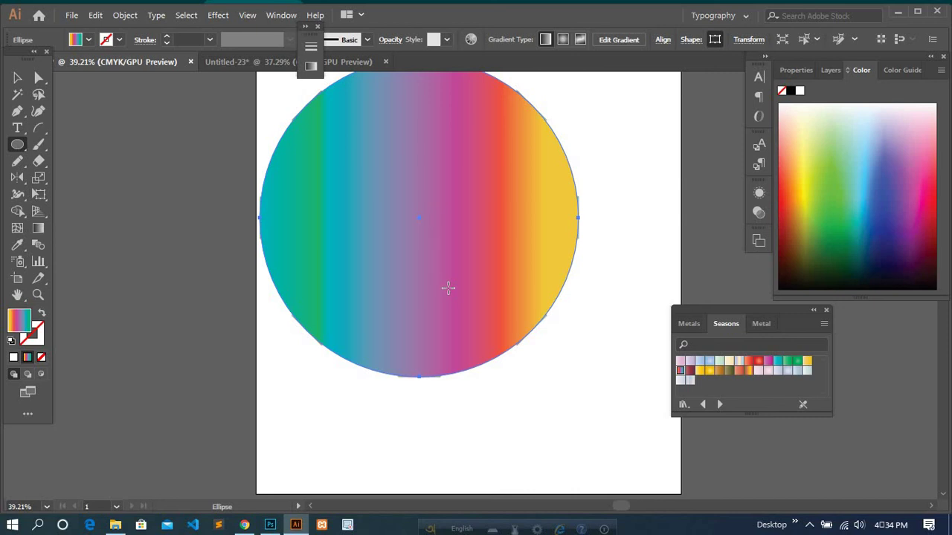
pyautogui.press('v')
pyautogui.hotkey('ctrl', 'a')
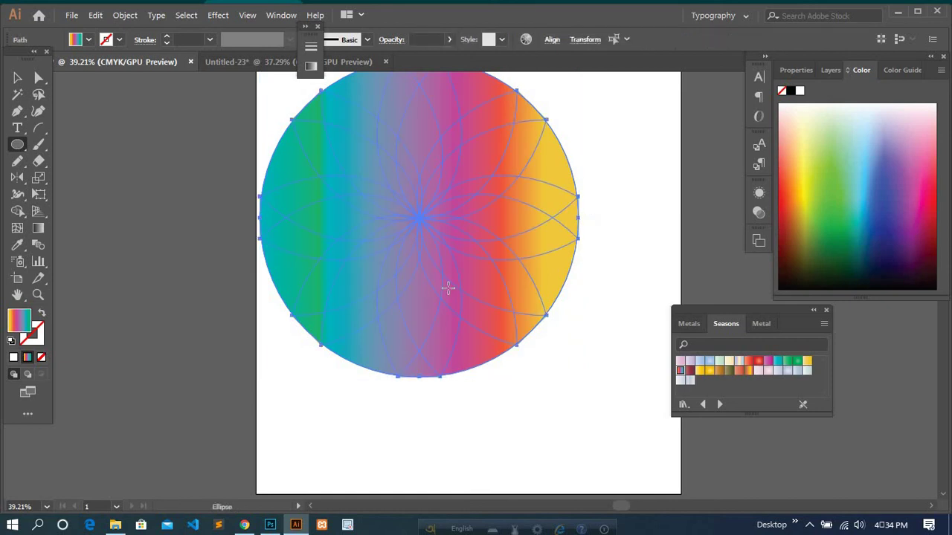
# Apply Object > Clipping Mask > Make so the circle clips the petals
pyautogui.click(95, 17)
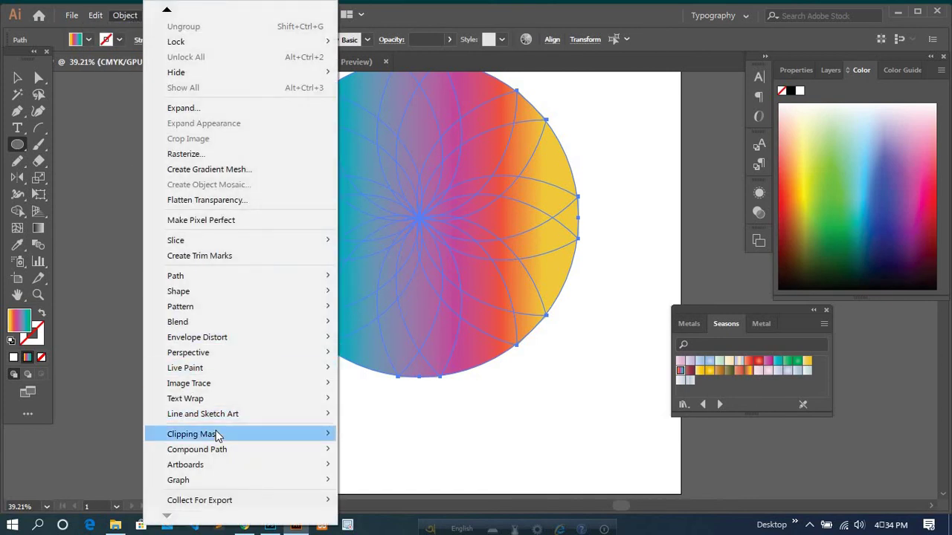
pyautogui.moveTo(192, 434)
pyautogui.click(360, 435)
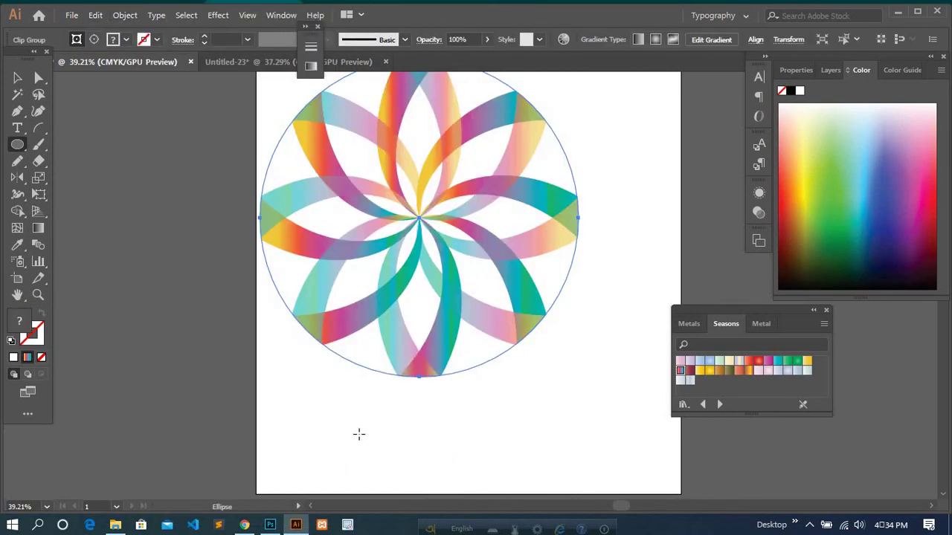